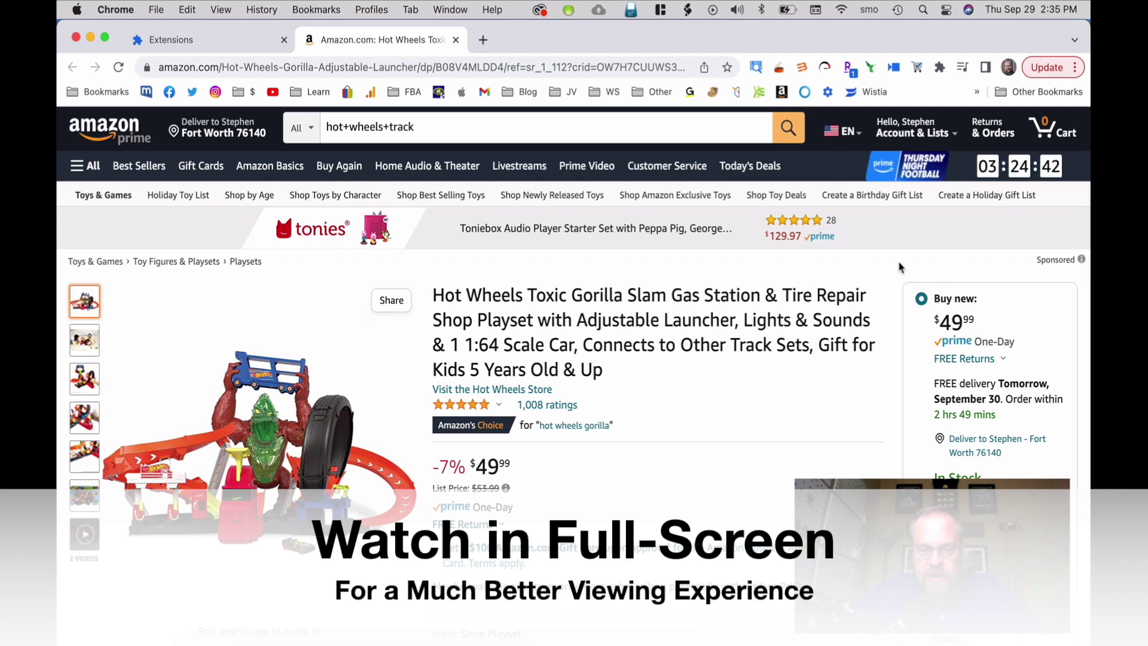
Step: Examine the Hot Wheels Toxic Gorilla Slam product page from the title down to the product information section
scroll(899, 267, down, 7)
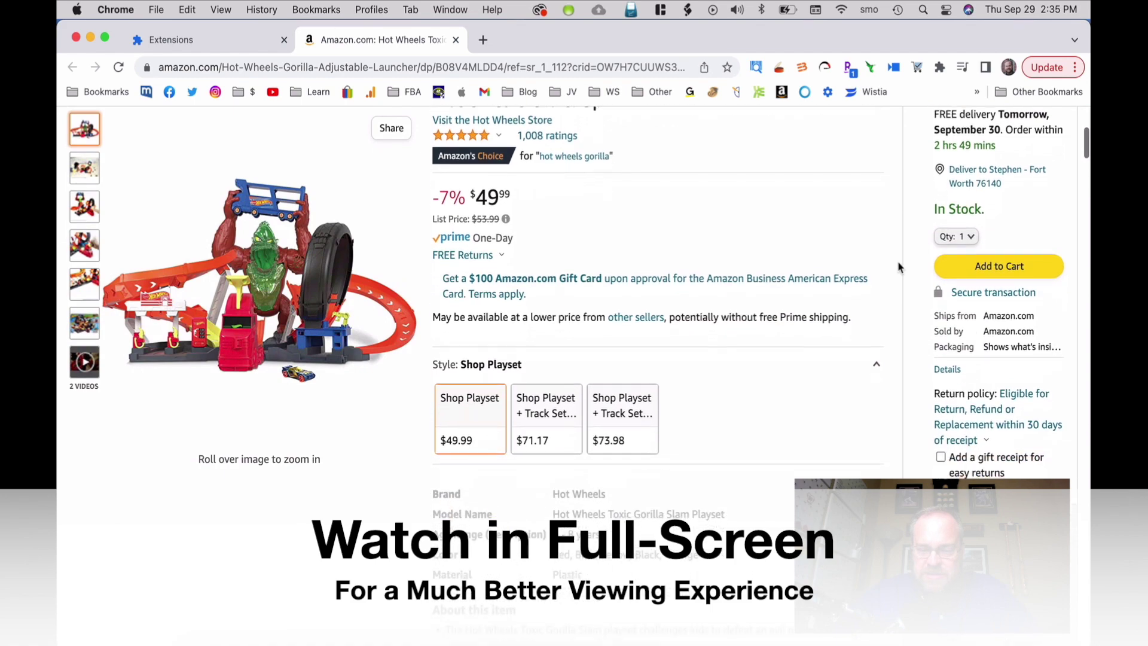
scroll(899, 267, down, 8)
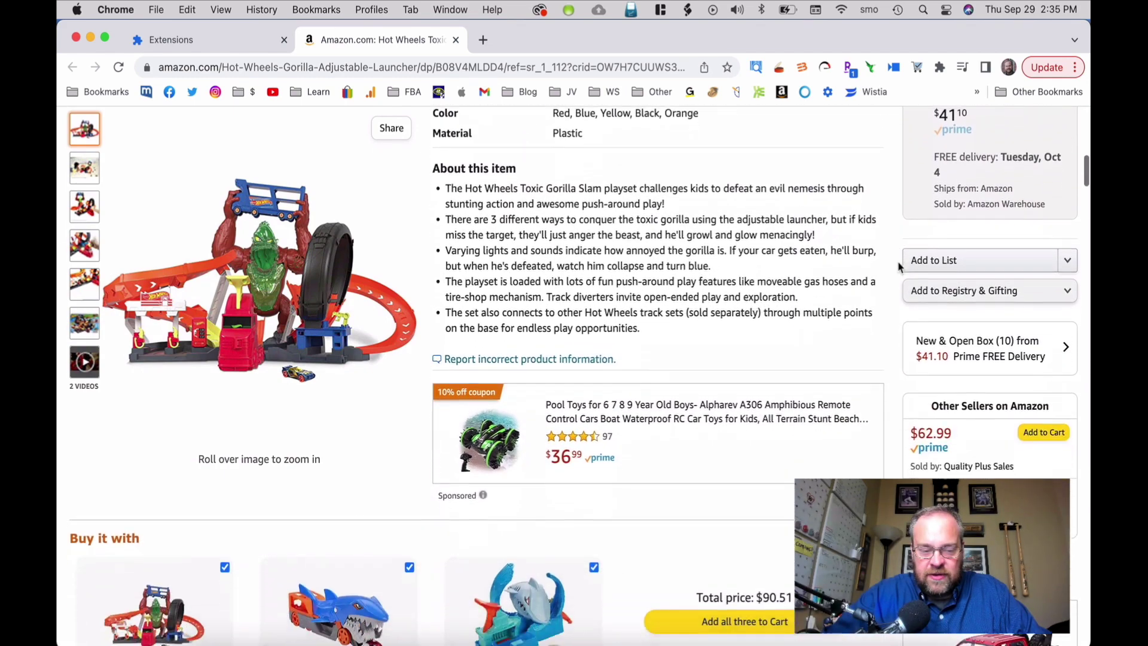
scroll(899, 267, down, 12)
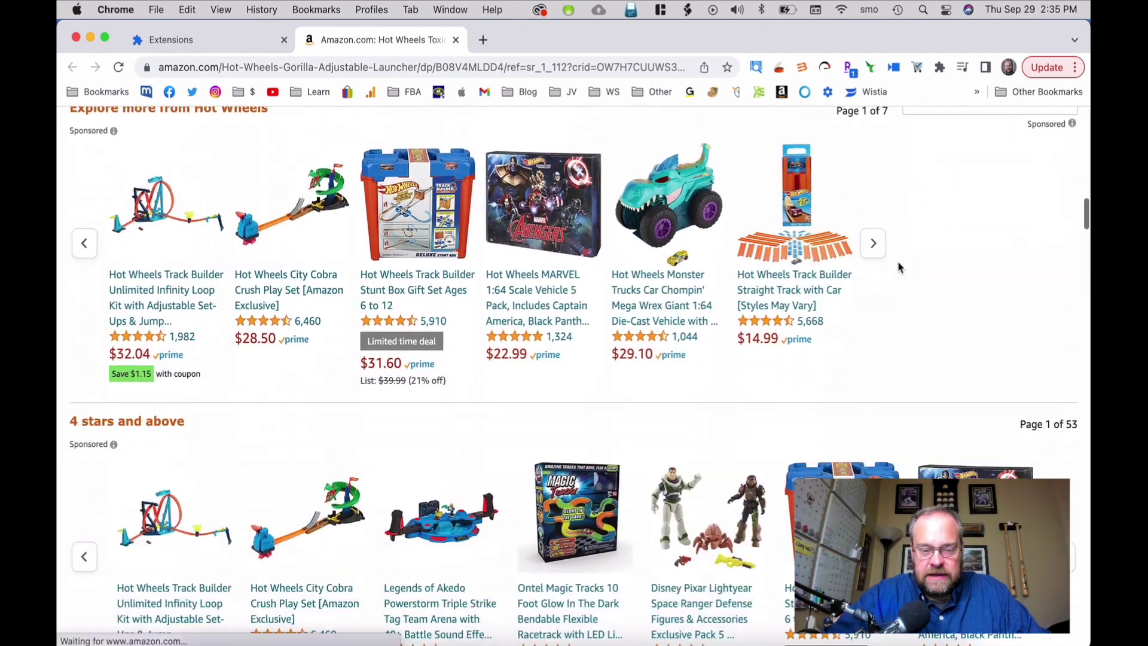
scroll(899, 267, down, 6)
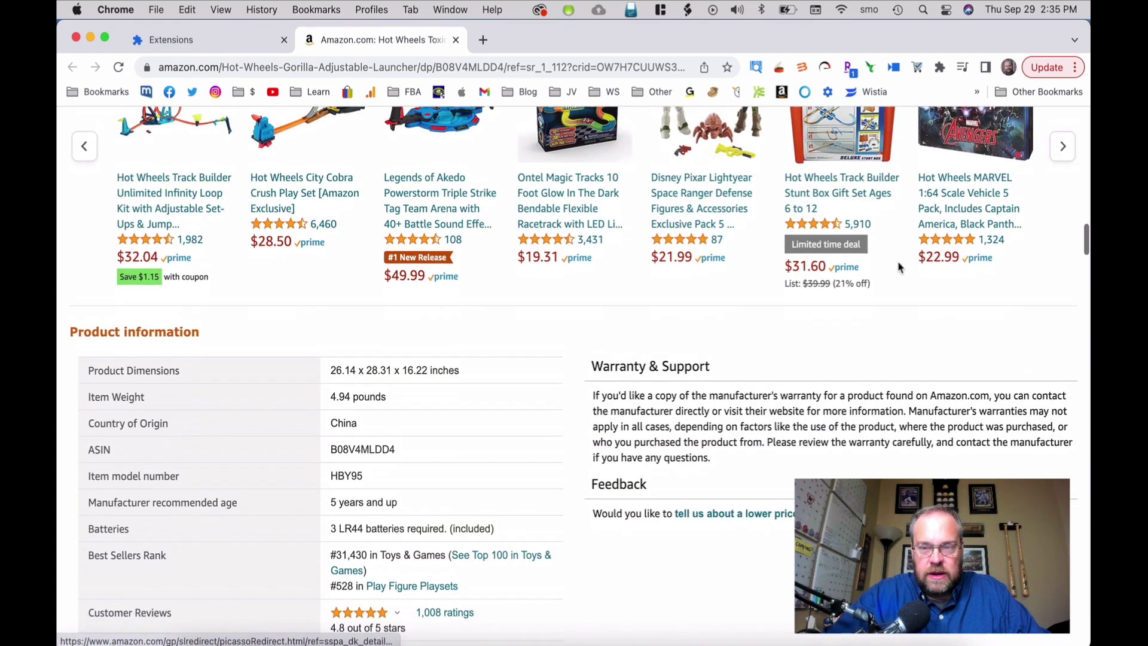
scroll(899, 267, up, 13)
scroll(899, 267, up, 9)
scroll(897, 259, down, 2)
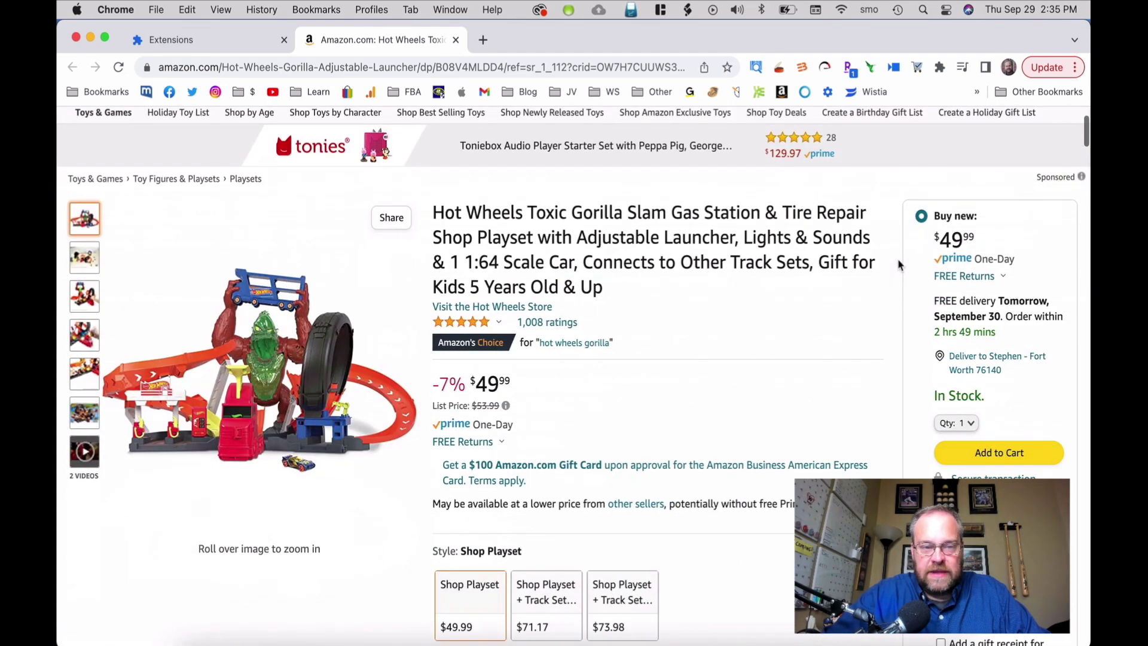
Step: Enable the Keepa - Amazon Price Tracker extension and go to its price history chart on the Hot Wheels product page
click(194, 41)
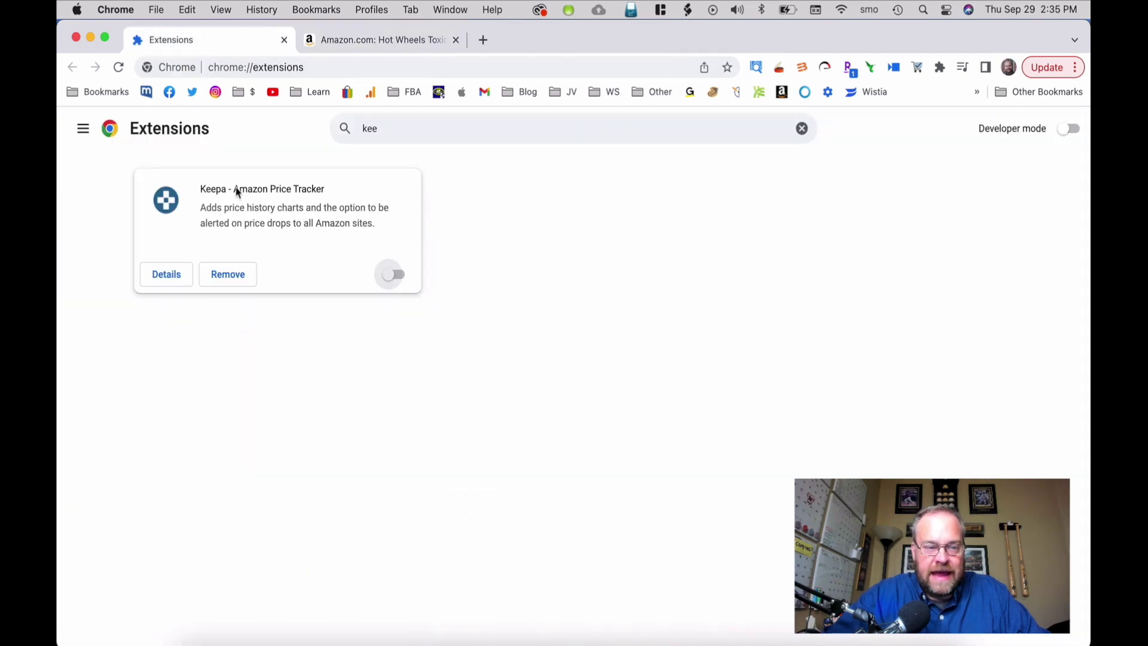
click(390, 276)
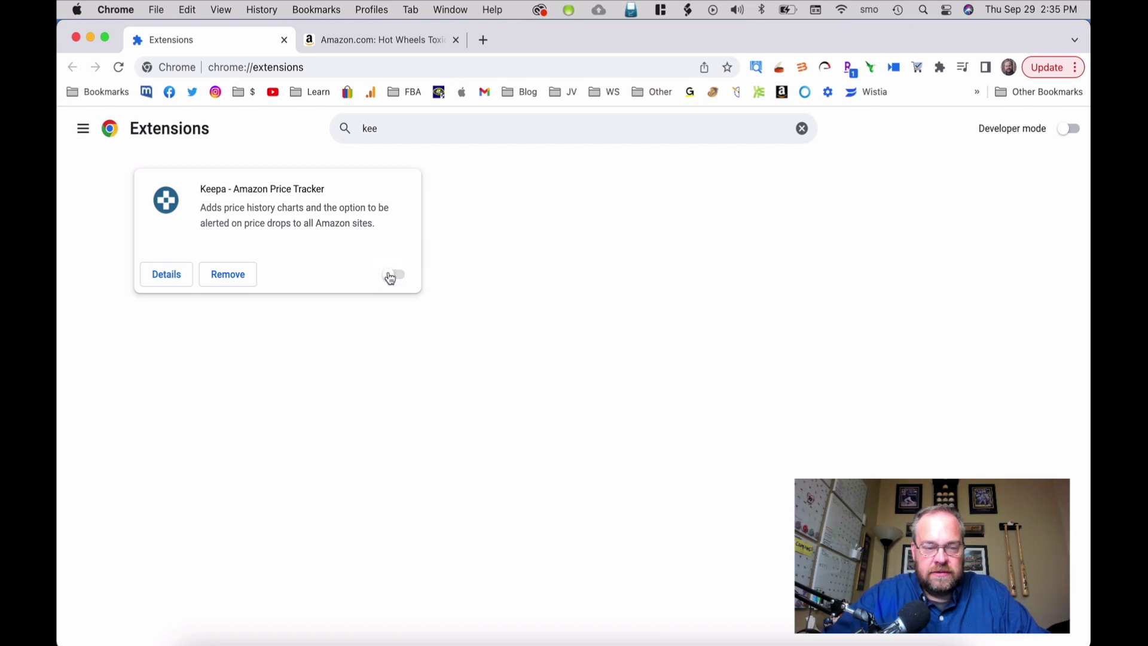
click(404, 40)
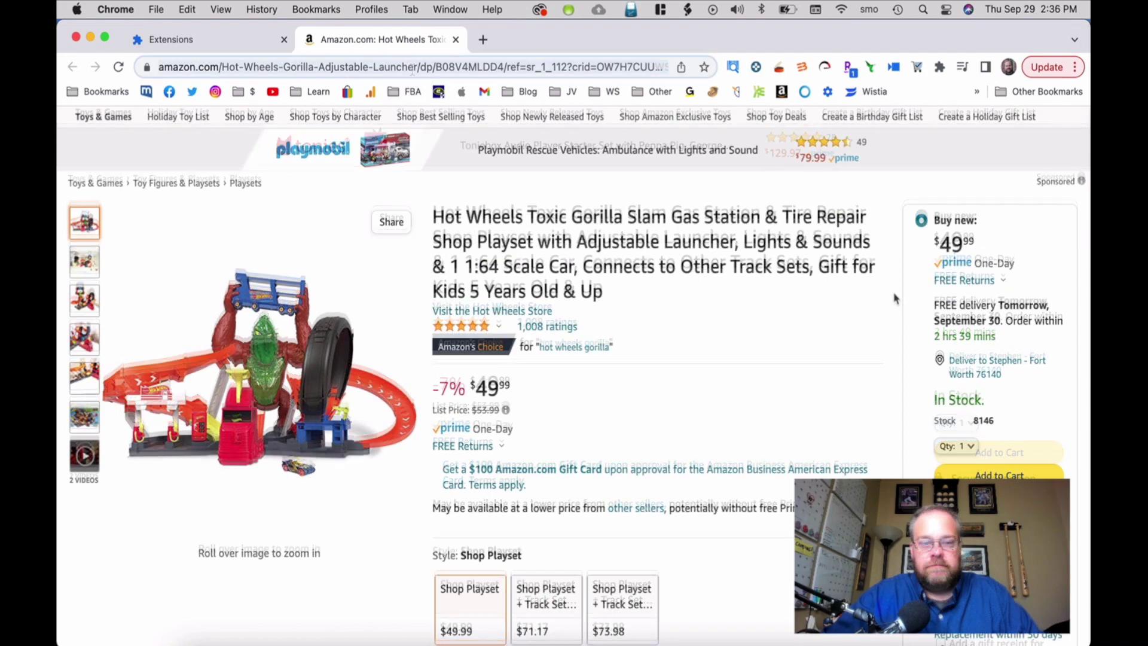
scroll(895, 298, down, 3)
scroll(895, 298, down, 8)
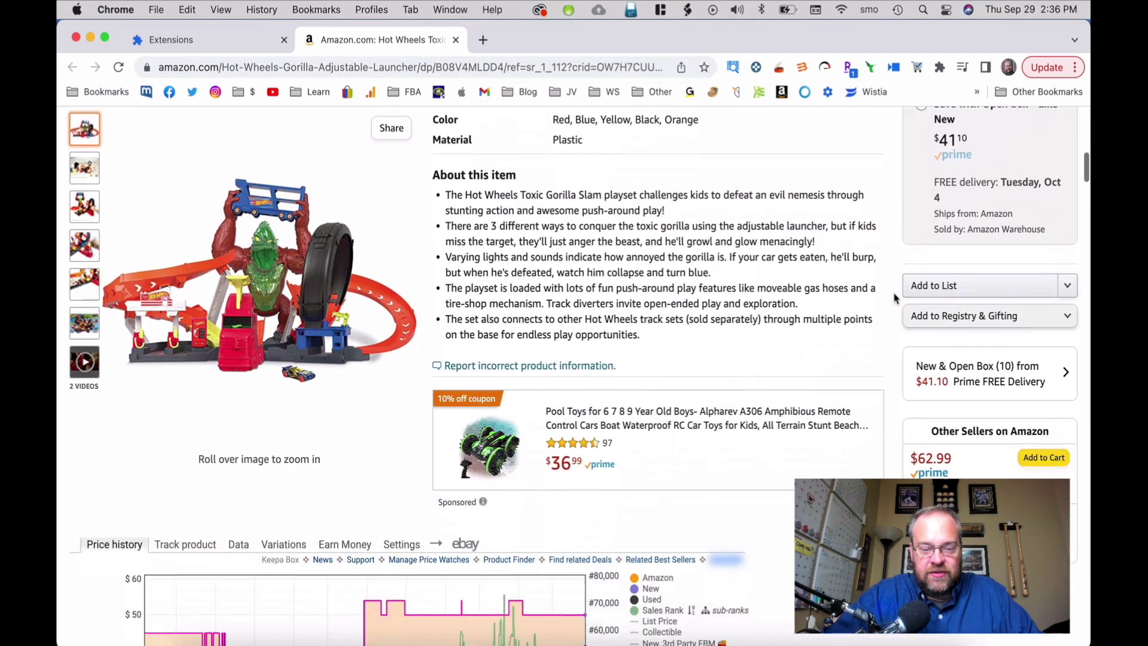
scroll(894, 298, down, 6)
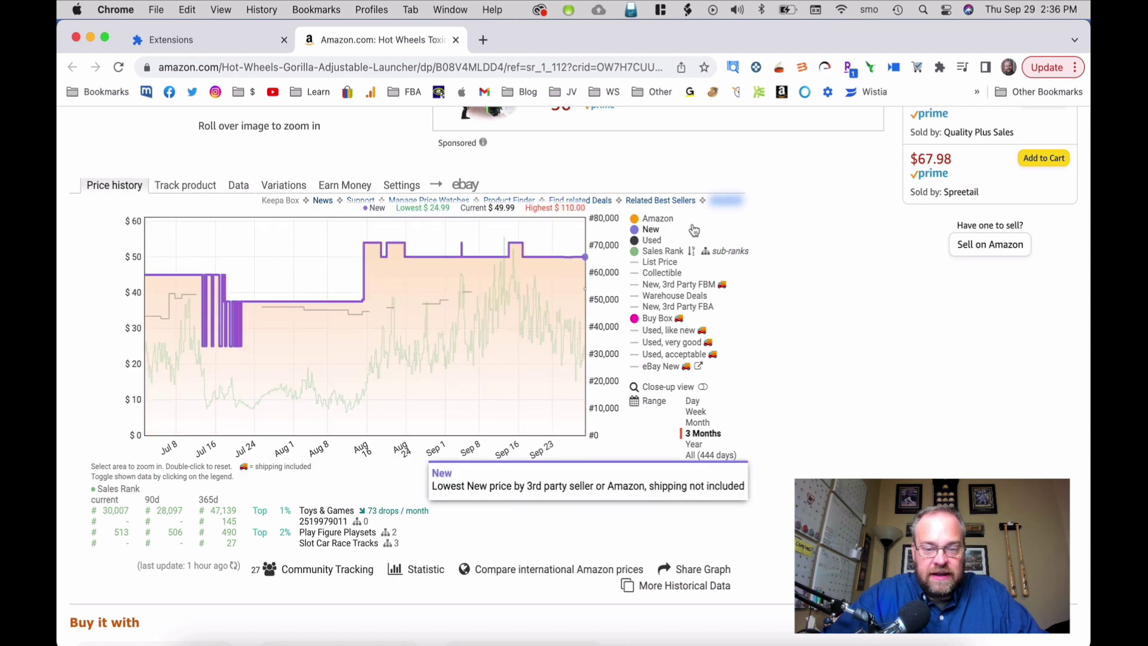
Step: Show the Collectible, New 3rd Party FBM and New 3rd Party FBA data on the price history chart
click(636, 275)
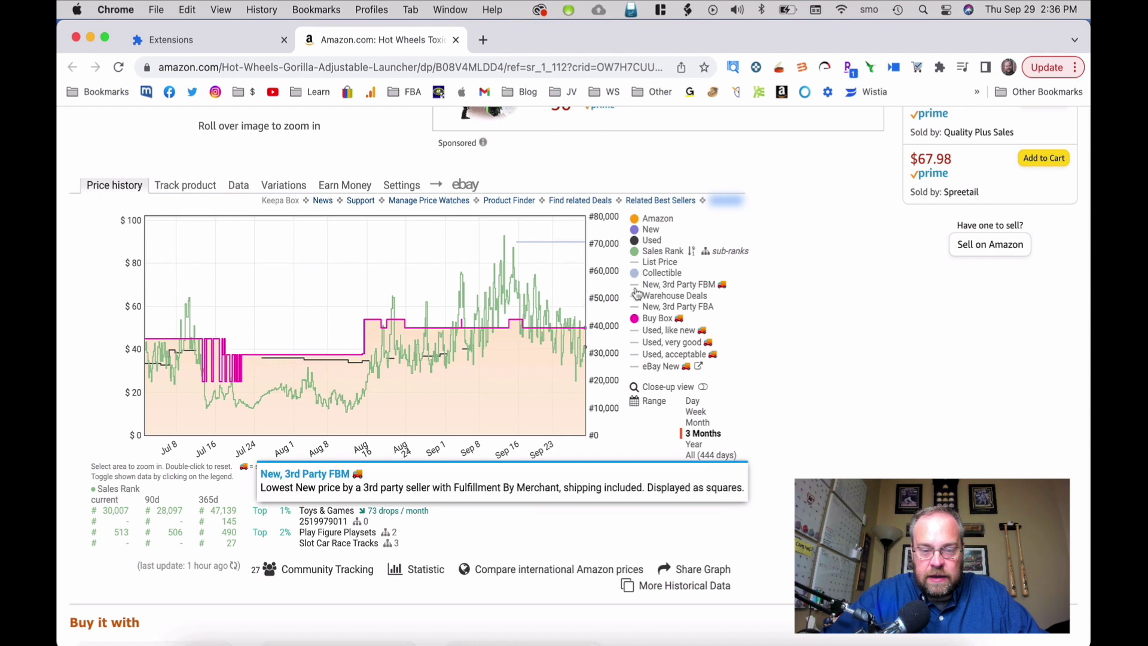
click(635, 285)
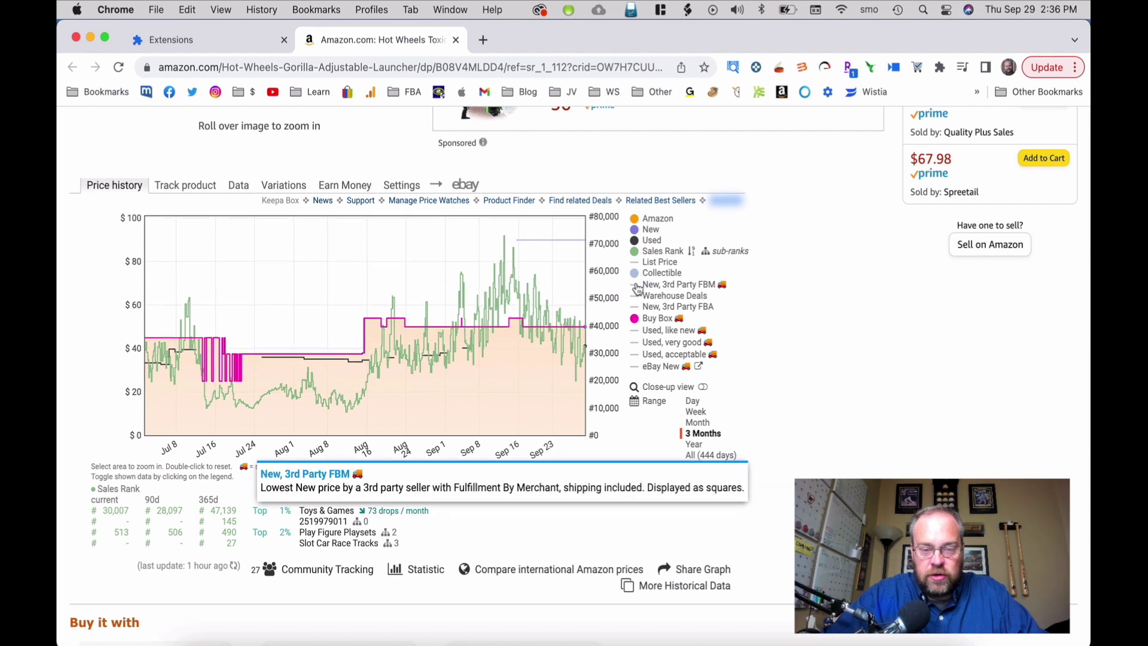
click(636, 307)
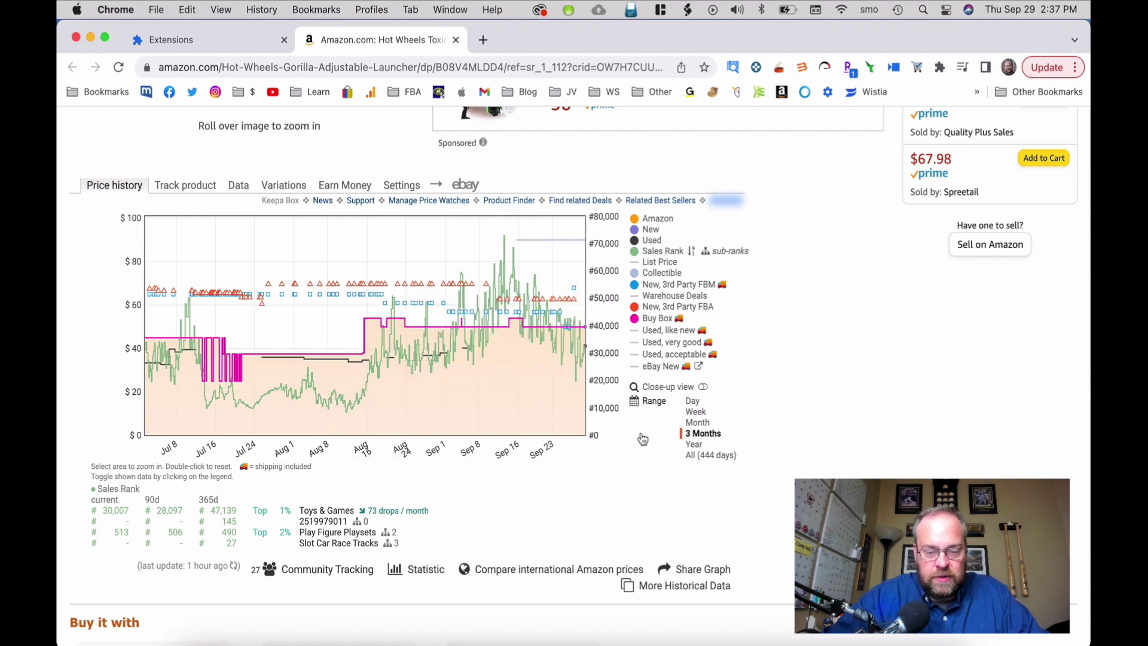
Step: Expand the chart with more historical data and show Rating, Used Offer Count and Review Count on the added graph
click(650, 586)
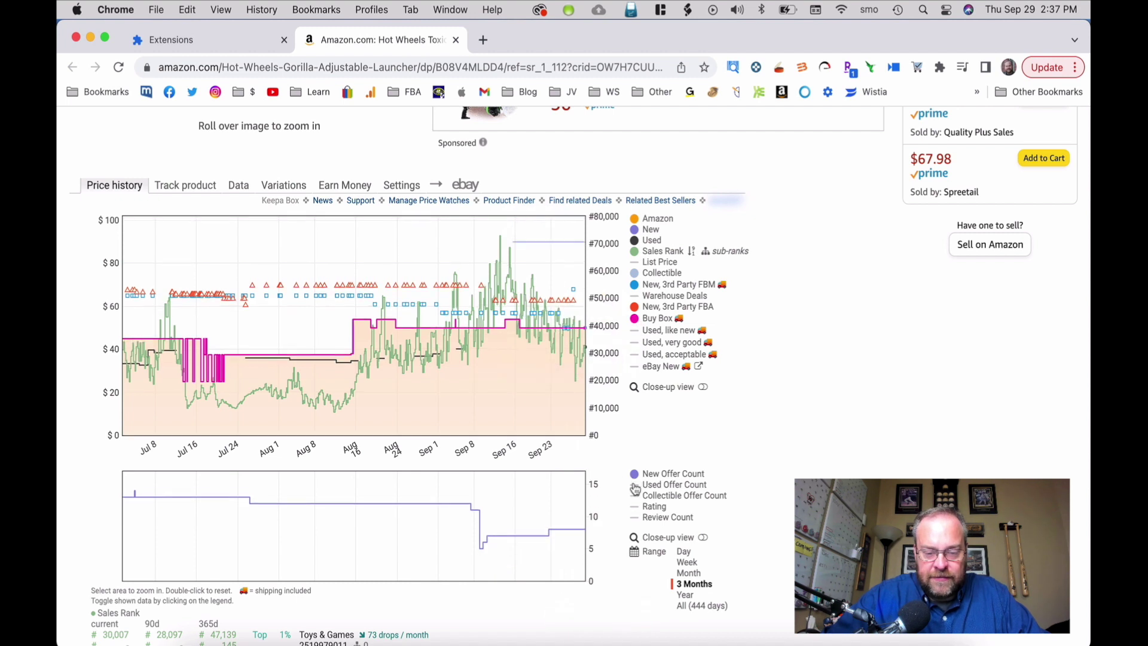
click(635, 508)
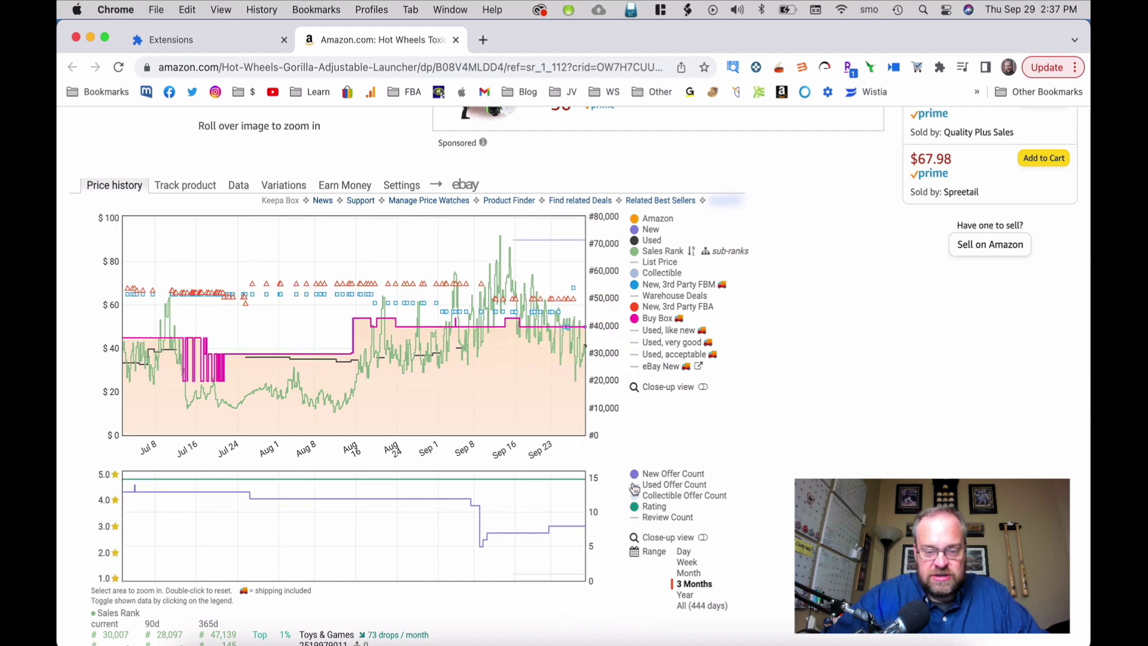
click(635, 485)
click(635, 518)
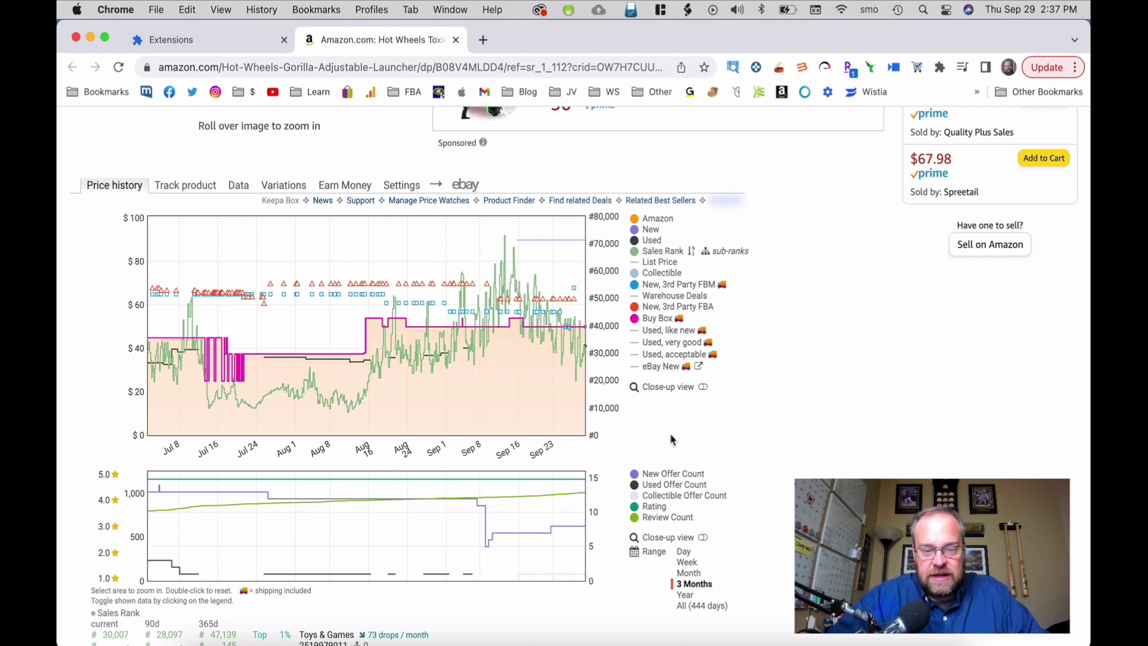
Step: View the price history over the Year range and over the Month range
click(683, 595)
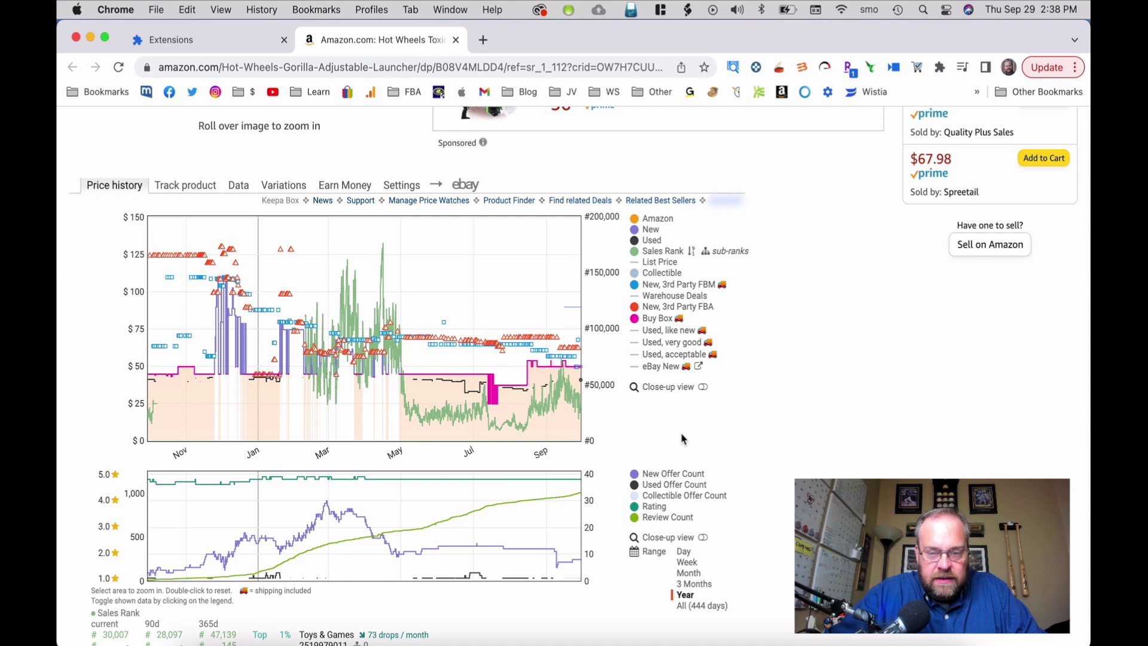
click(685, 574)
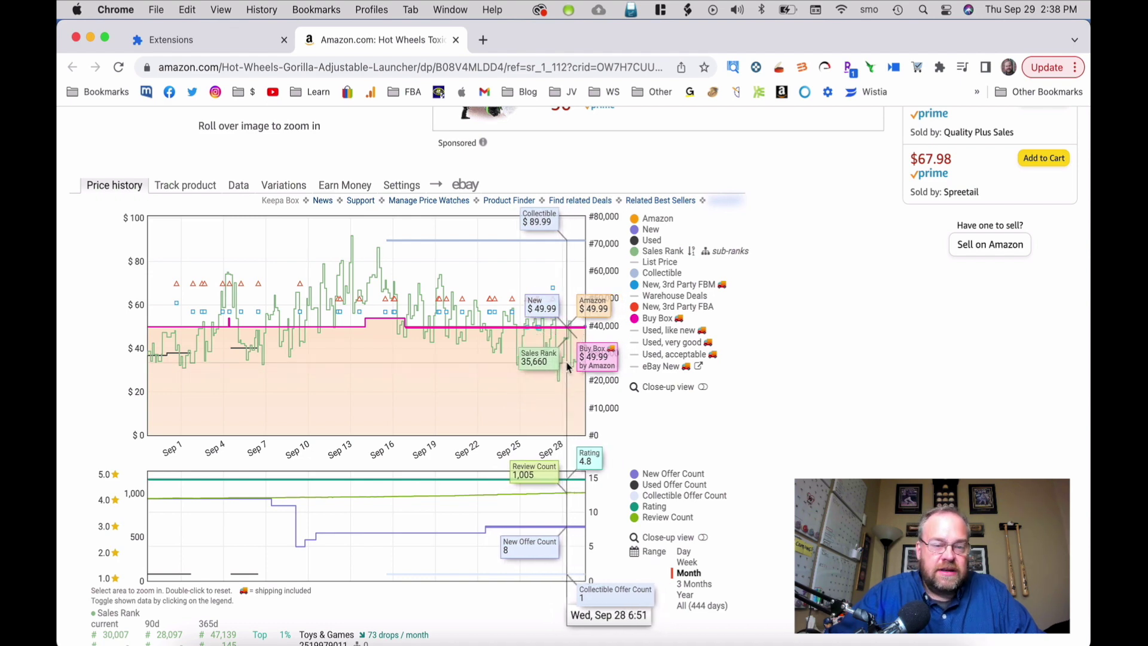
Step: Open the Keepa product tracking form, view its Advanced mode, and set the tracking mode to Pro
click(186, 187)
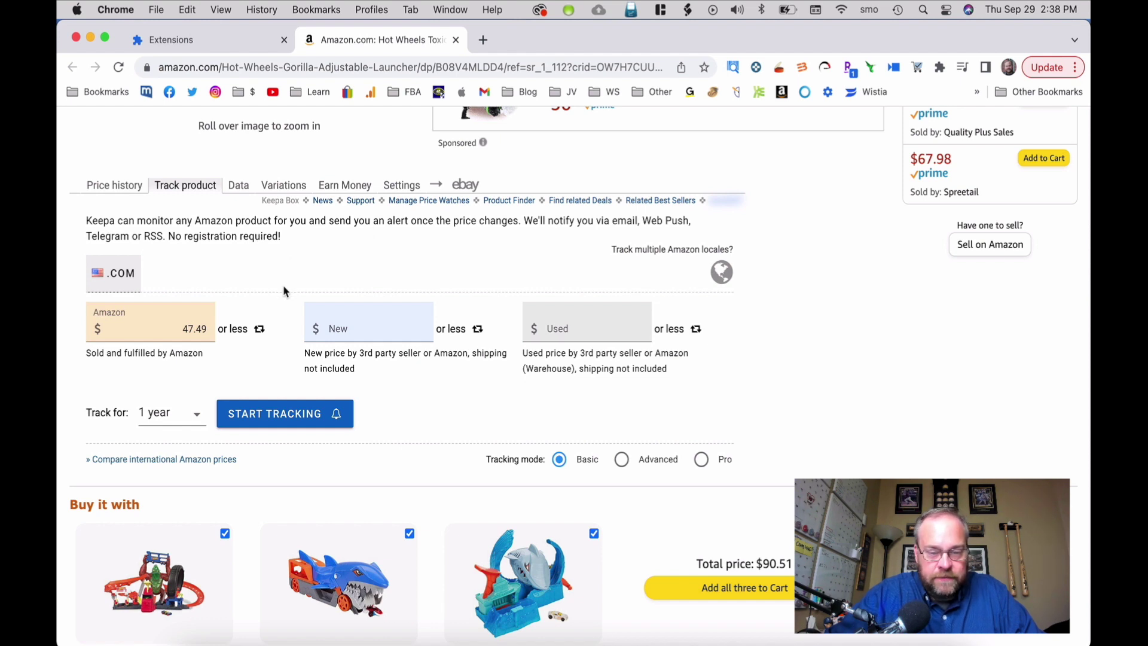
click(622, 459)
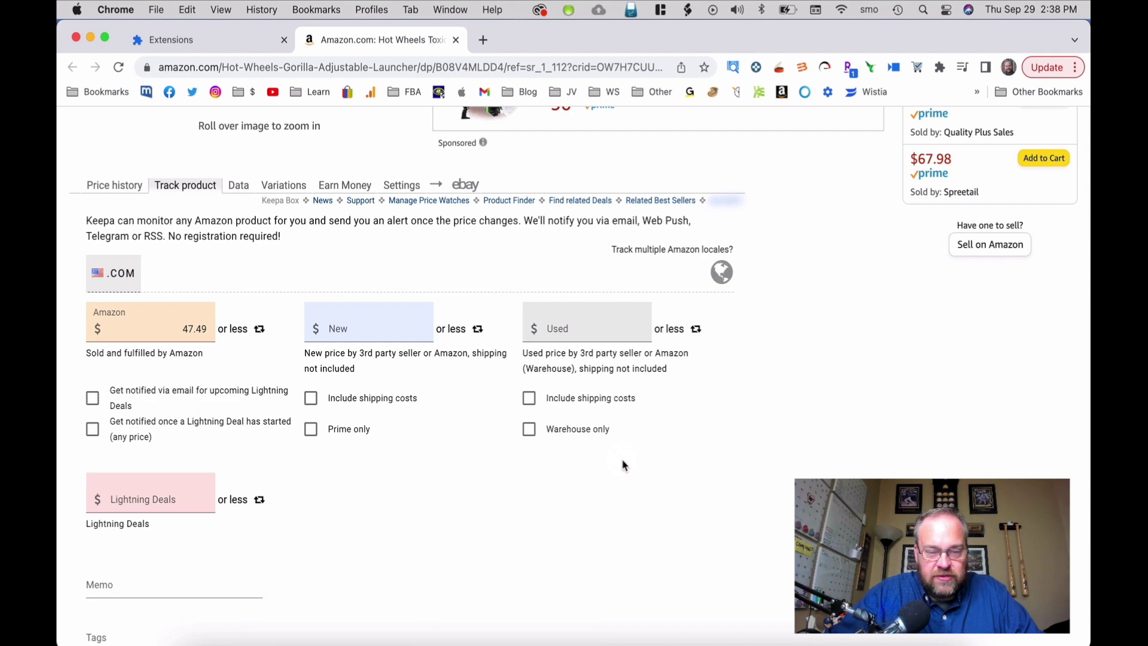
scroll(574, 443, down, 5)
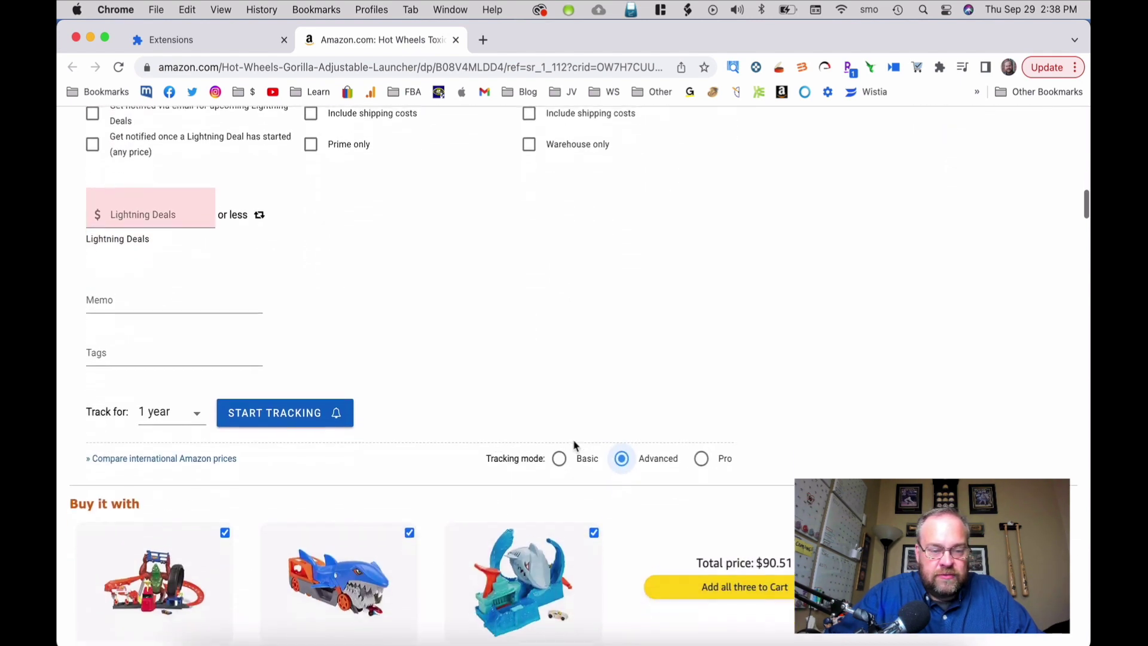
click(702, 431)
scroll(592, 273, down, 6)
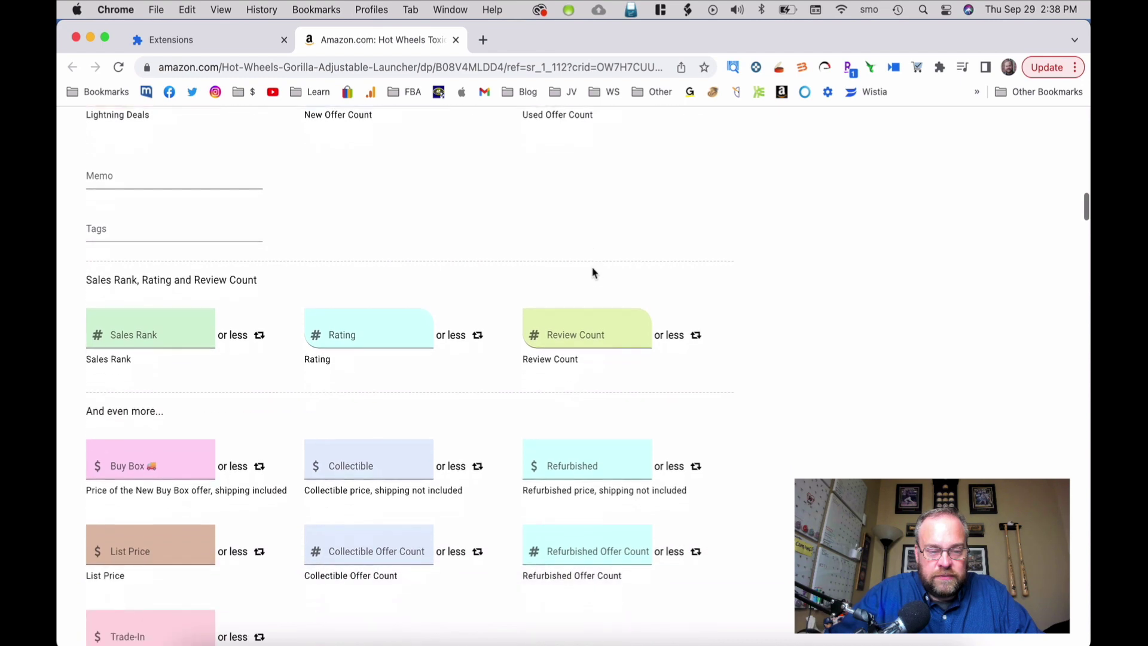
scroll(593, 272, down, 2)
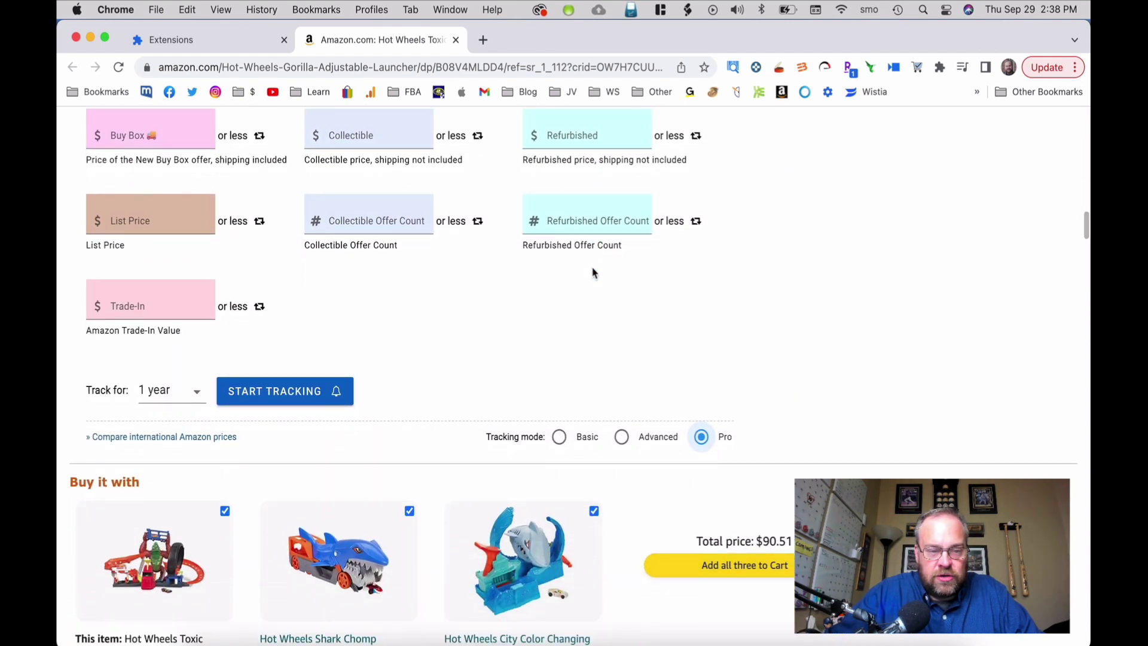
Step: Switch the Amazon price alert condition to "or more" and review the offer count, sales rank, rating and review count alert fields
scroll(593, 273, up, 12)
scroll(593, 273, up, 1)
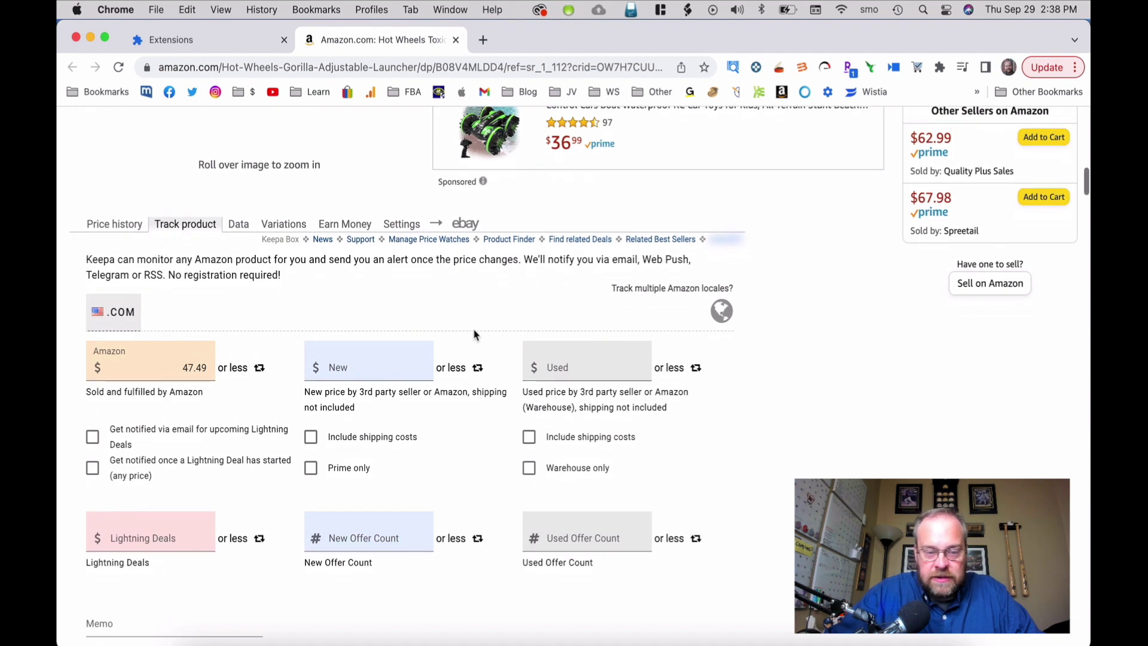
scroll(483, 326, down, 1)
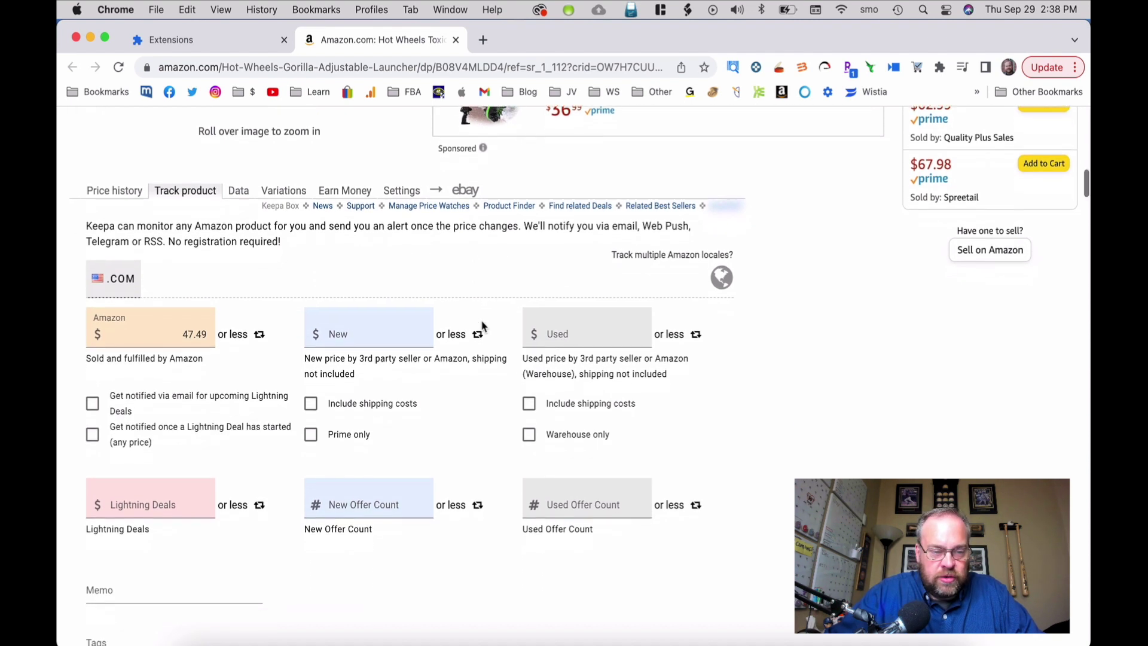
click(233, 335)
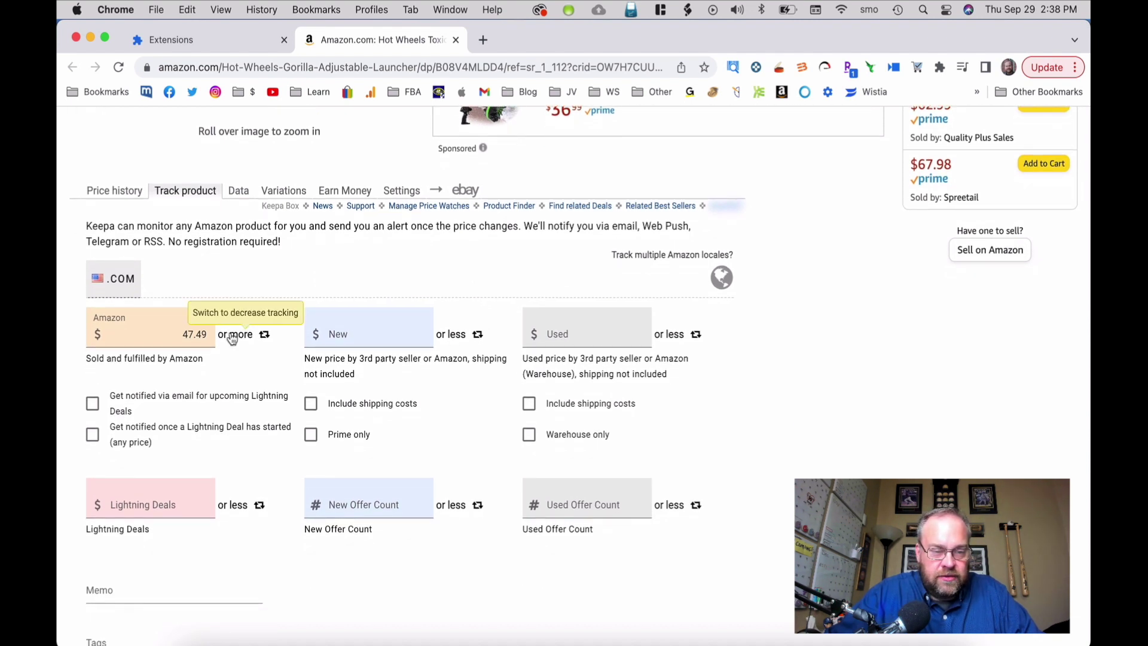
scroll(259, 383, down, 5)
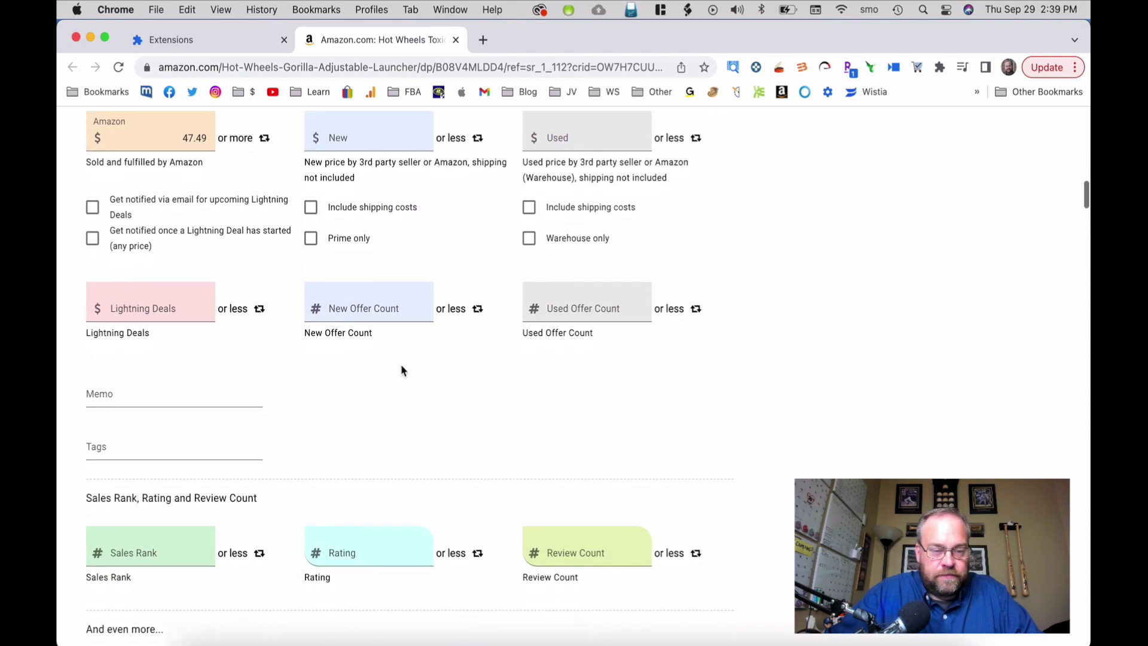
scroll(472, 392, down, 2)
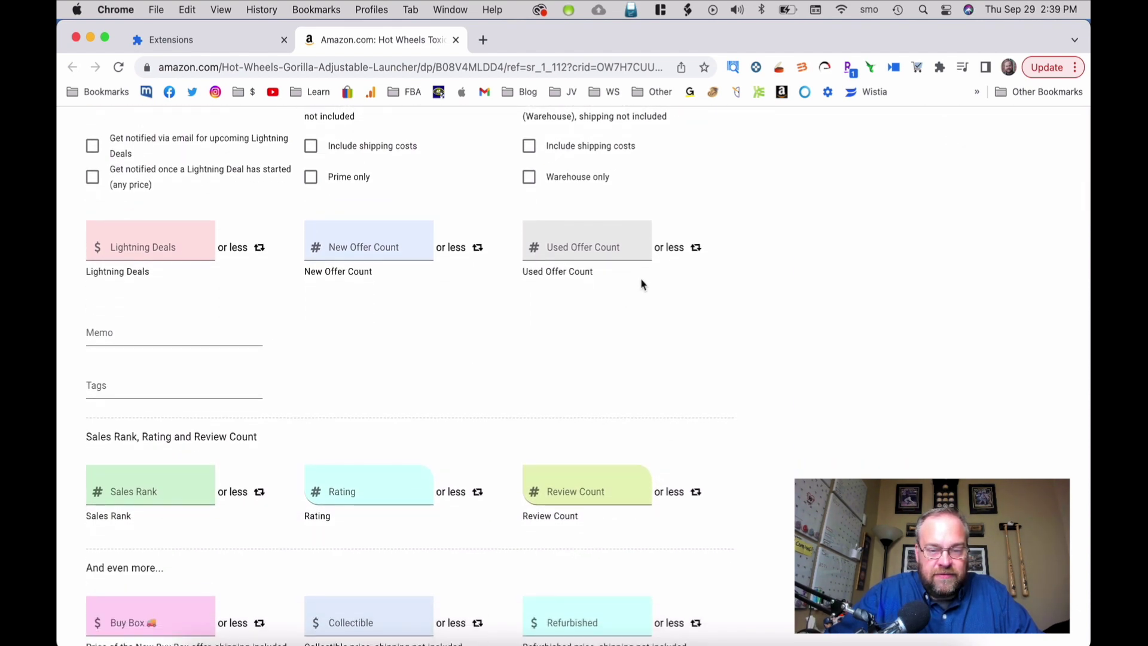
scroll(584, 251, up, 4)
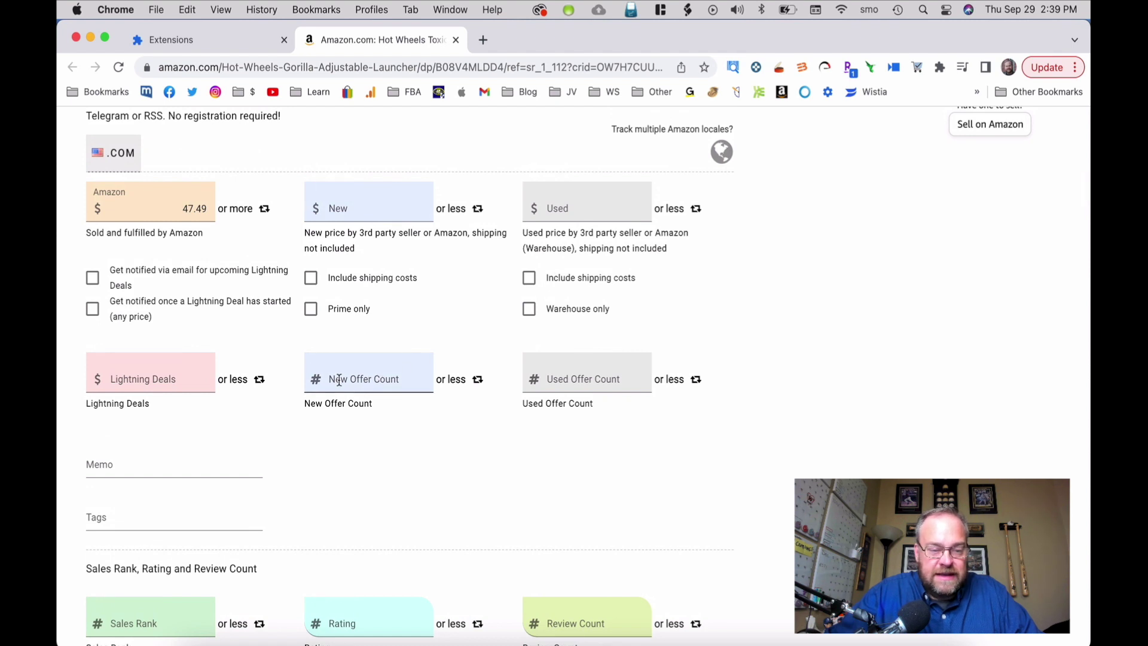
scroll(396, 389, up, 3)
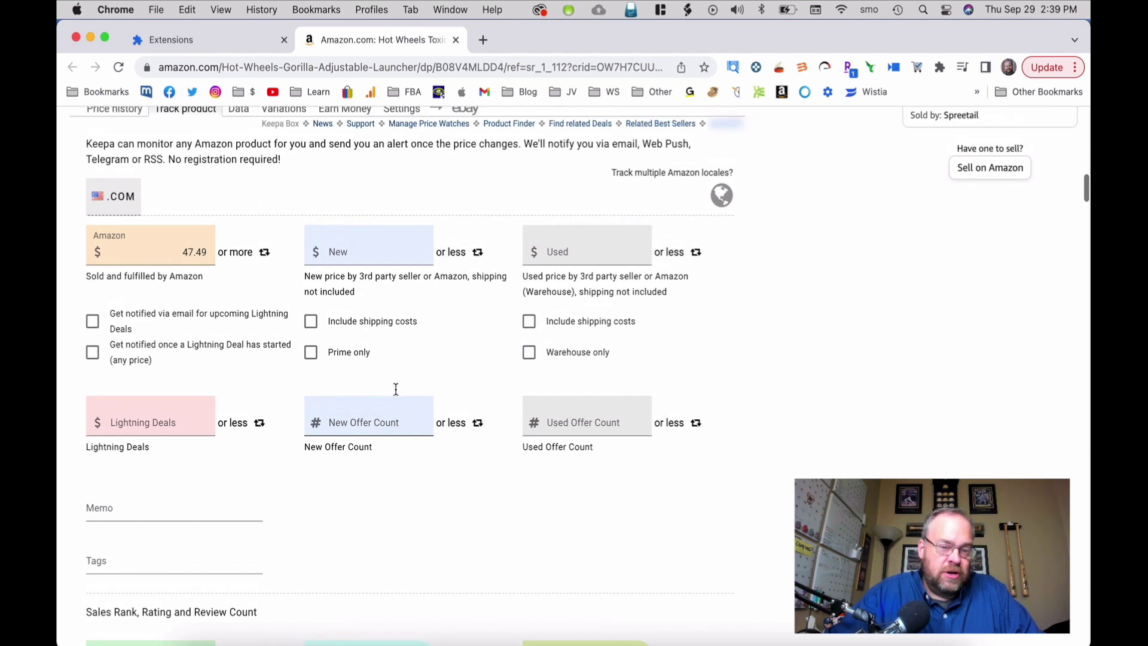
scroll(383, 352, up, 2)
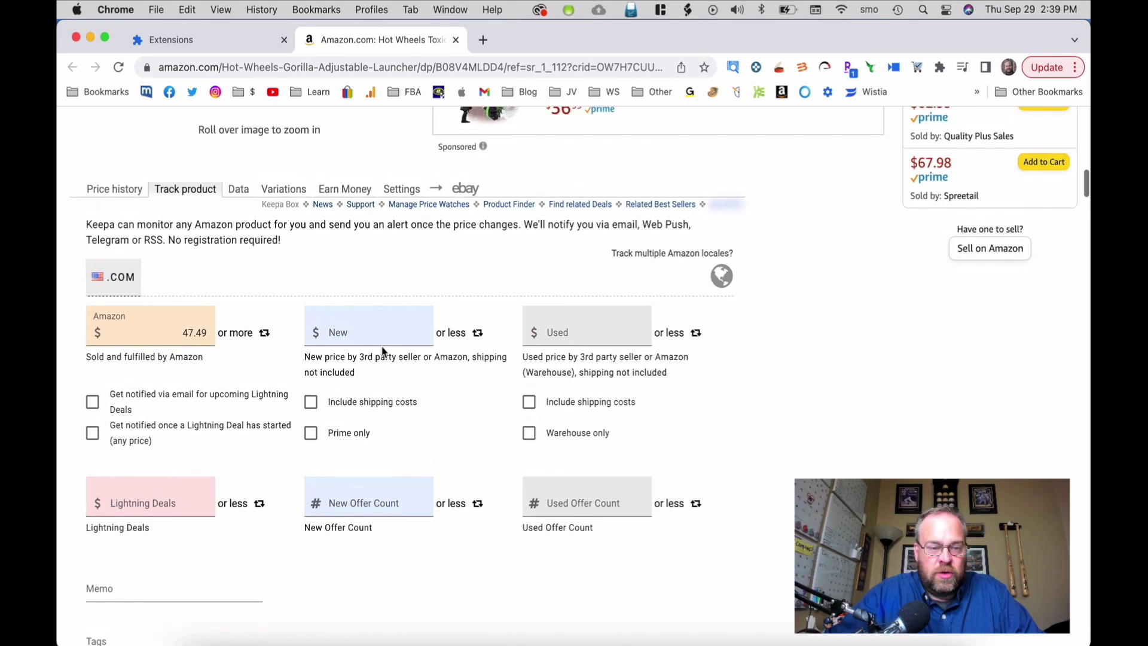
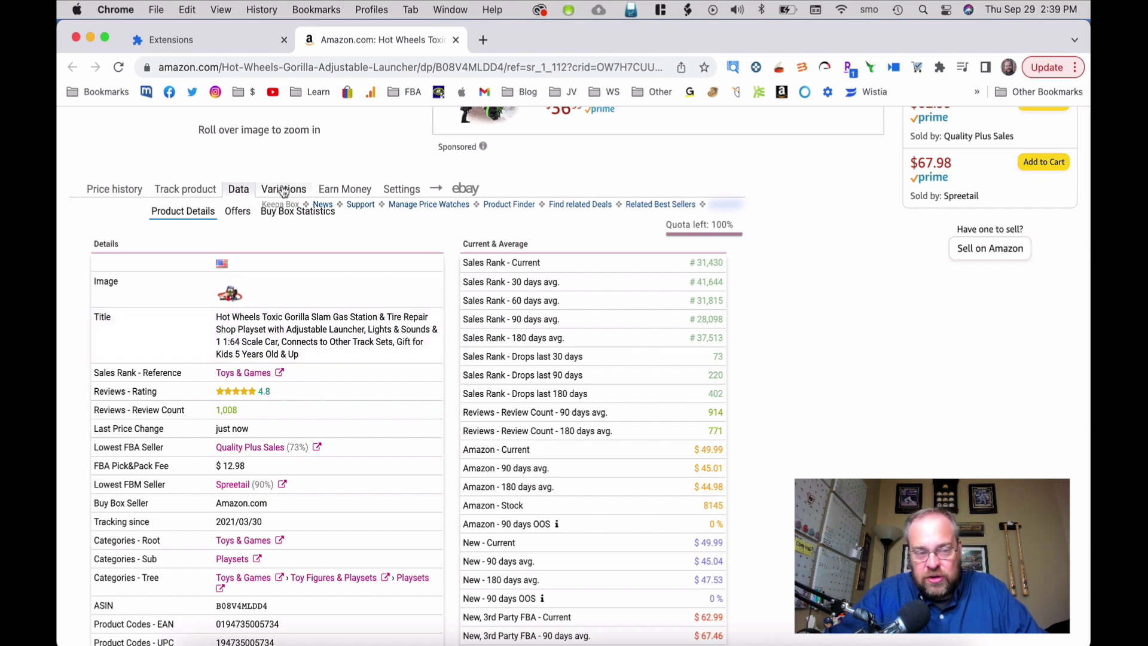
Step: Compare the product variations' prices, ratings, reviews and ASINs, and return to the price history chart
click(284, 190)
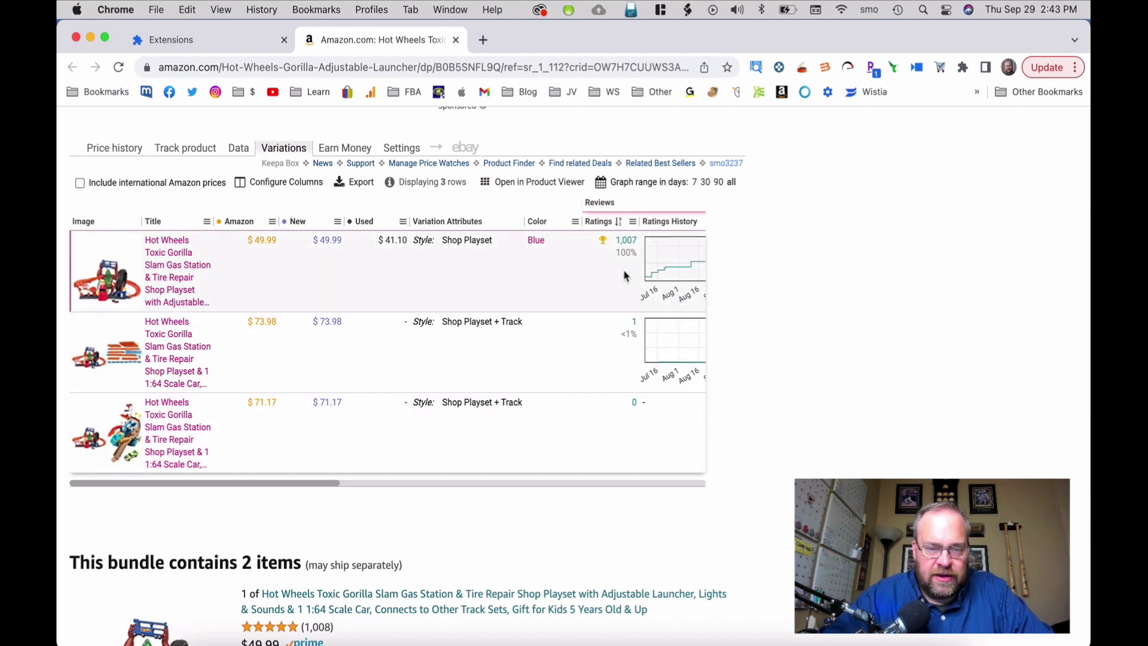
scroll(624, 275, right, 5)
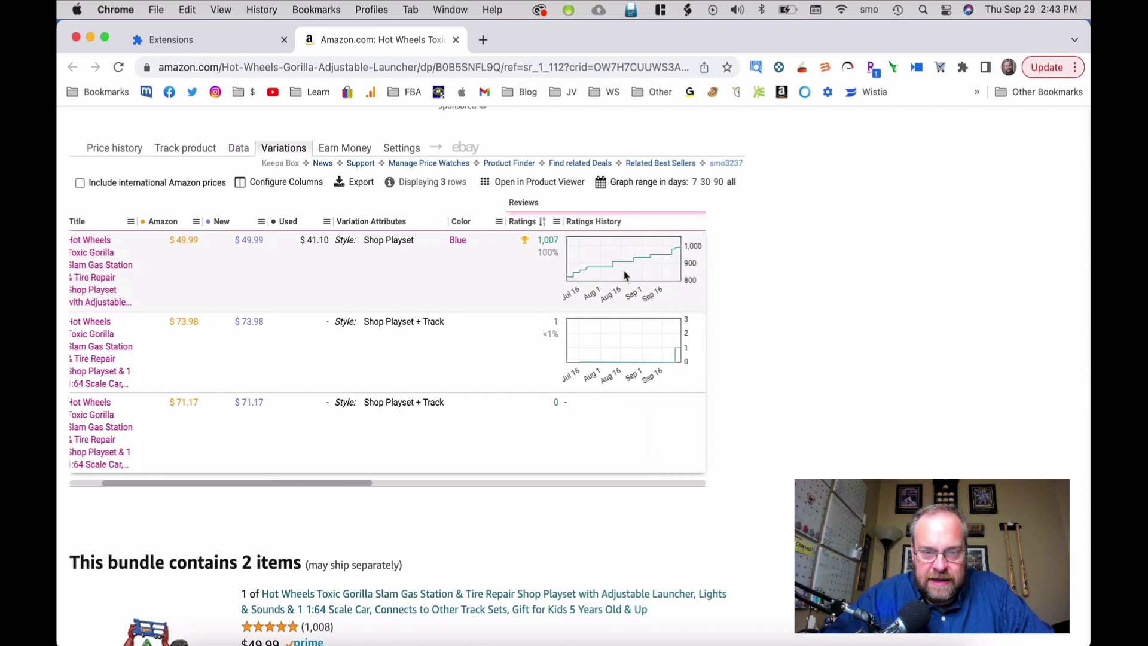
scroll(625, 275, right, 5)
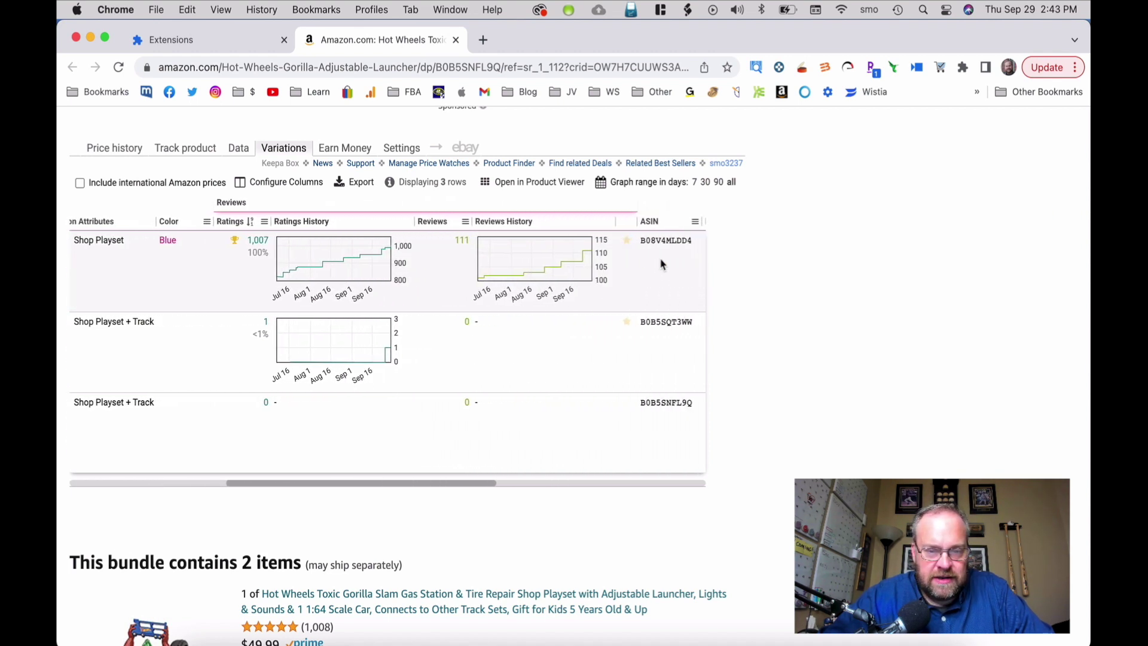
scroll(661, 264, left, 10)
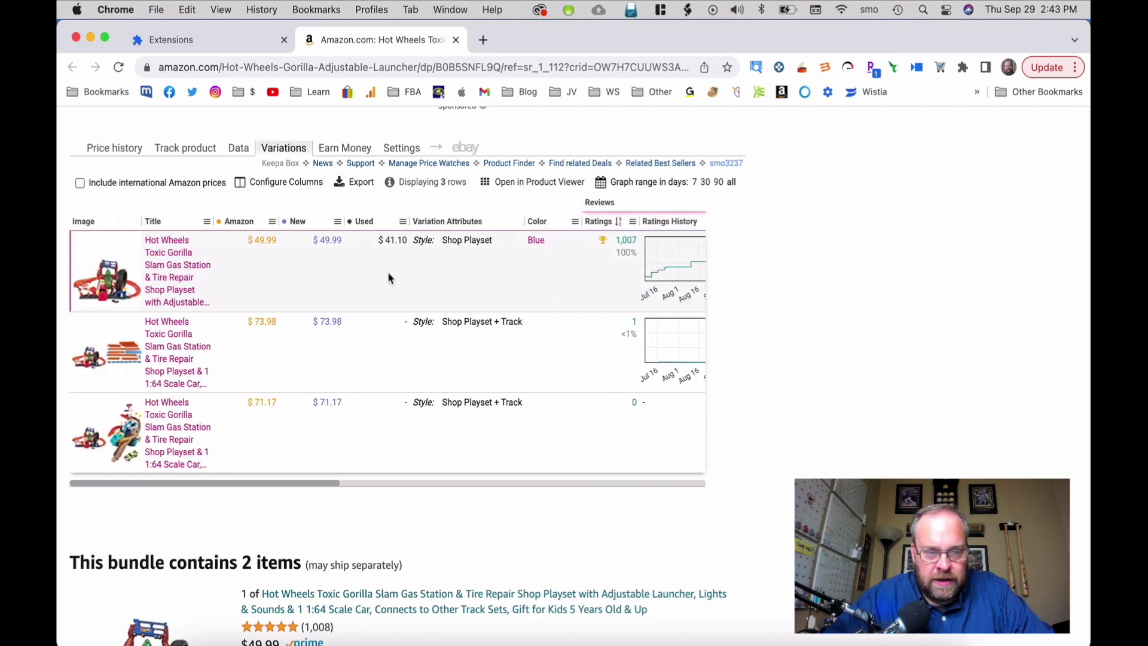
click(114, 148)
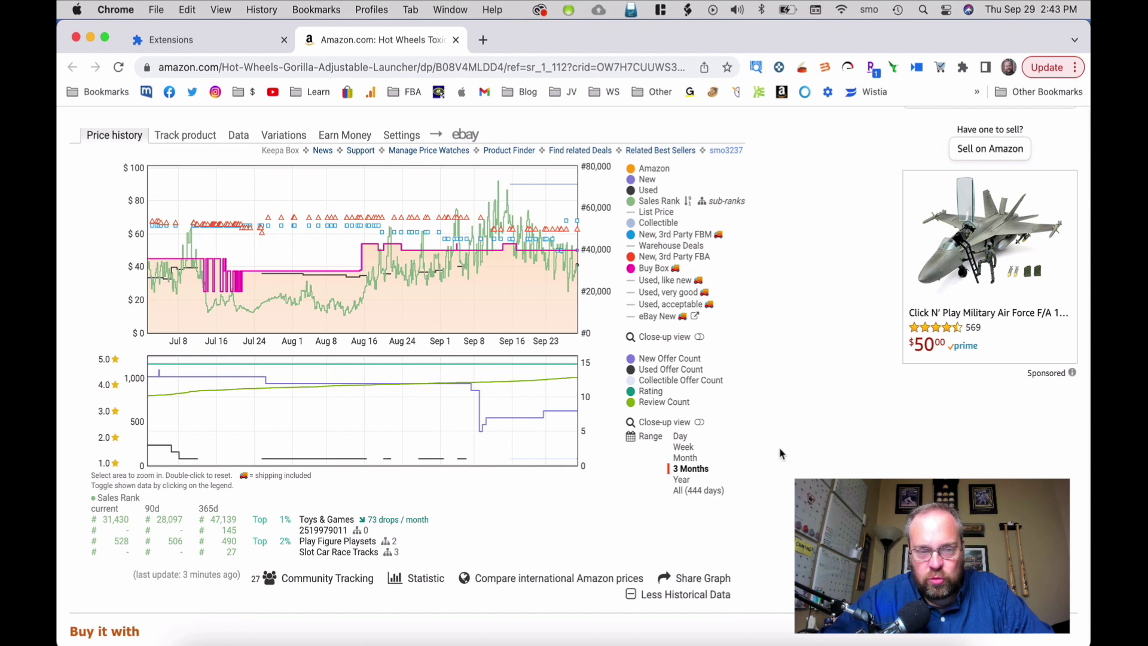